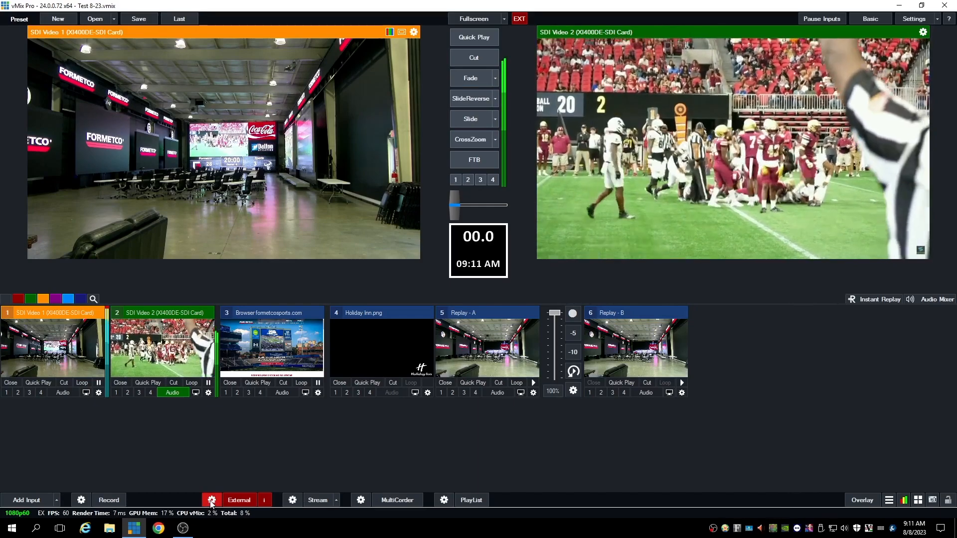
Step: Open the External Output Settings, review the configured output device and format, and close the settings
left_click(212, 500)
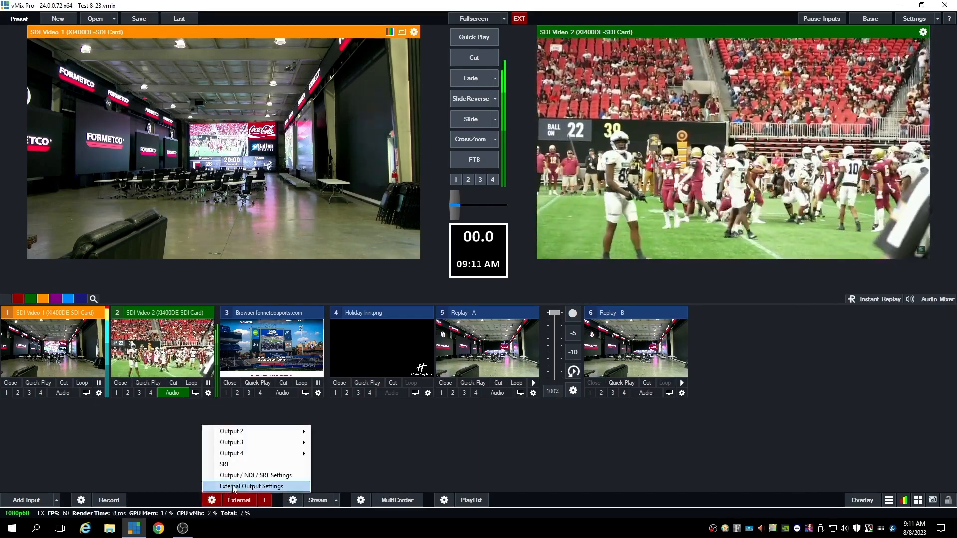
left_click(234, 487)
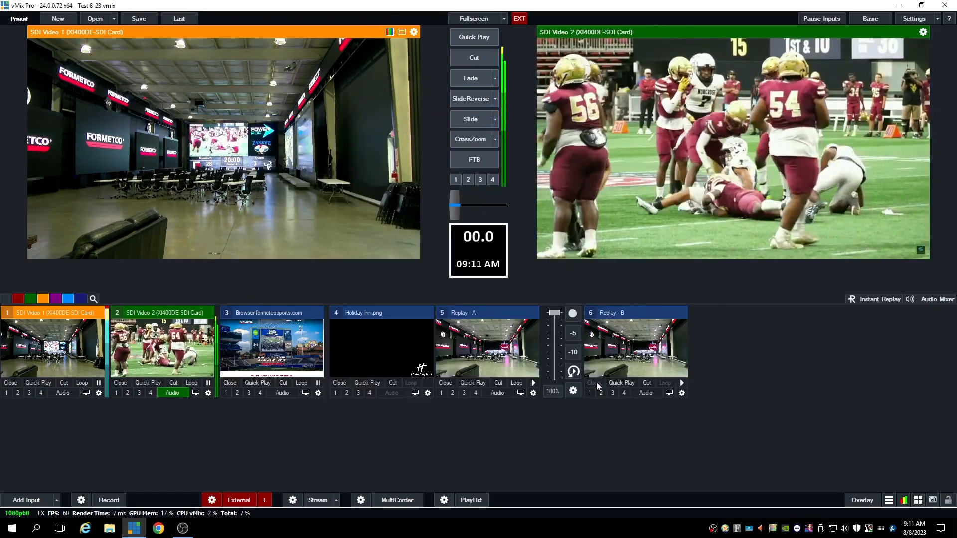
left_click(596, 385)
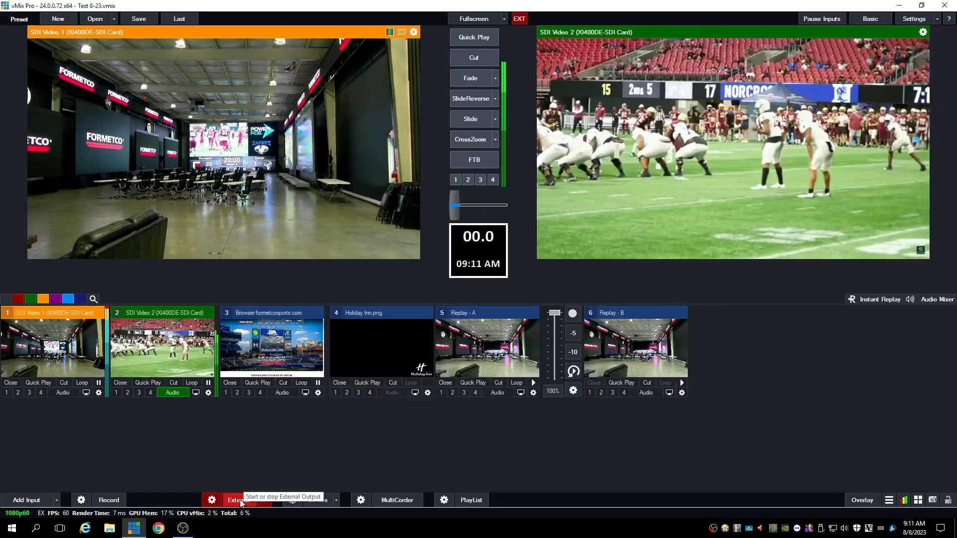
Step: Restart the external output by stopping it, confirming the stop, and starting it again
left_click(241, 501)
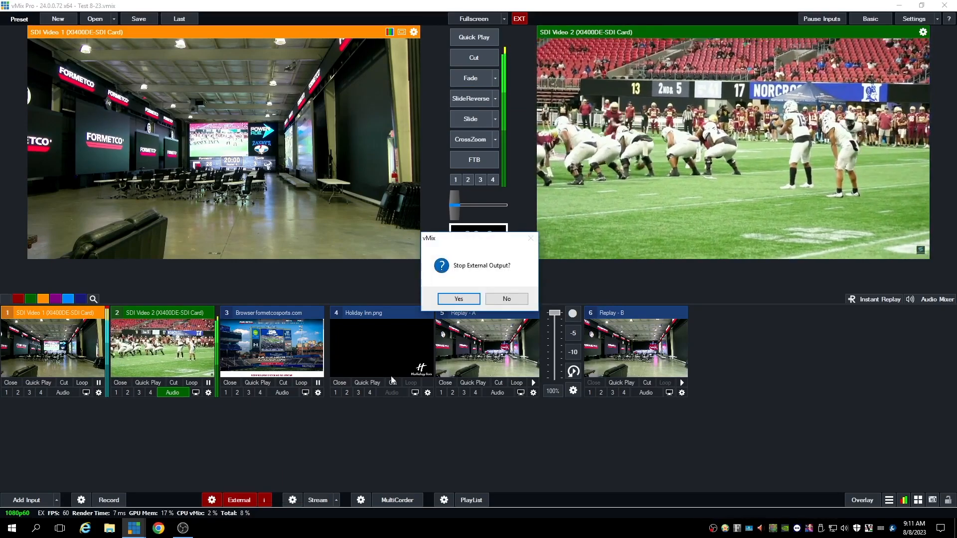
left_click(474, 297)
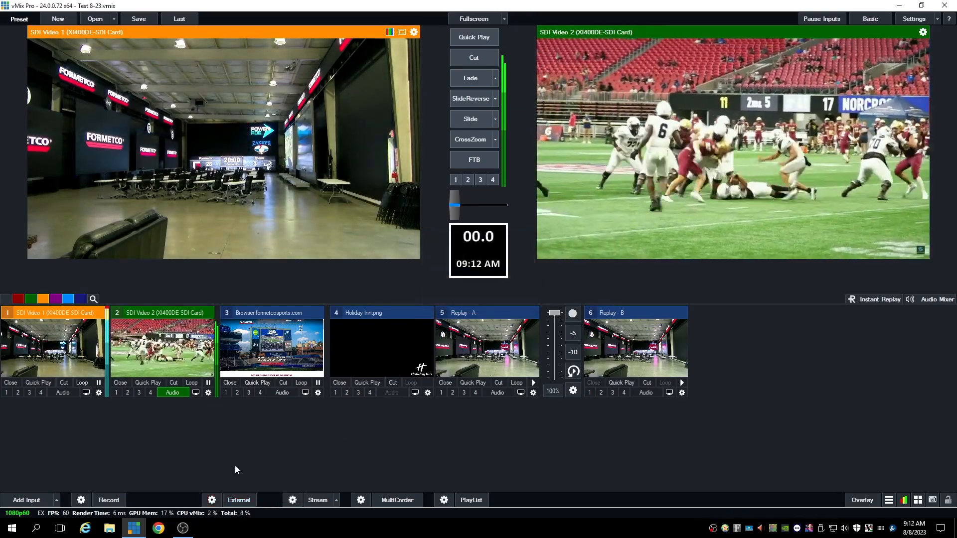
left_click(244, 501)
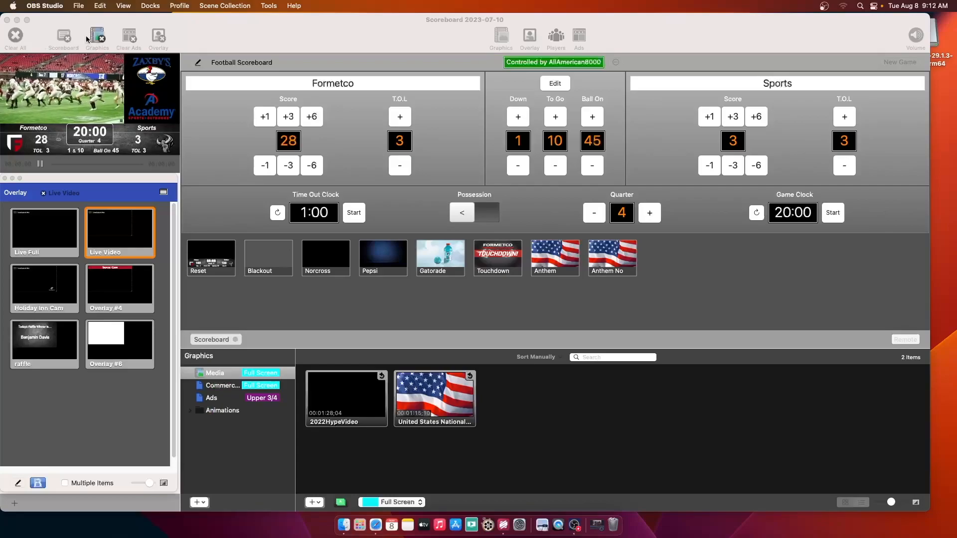
Step: Switch to ProPresenter-Scoreboard on the Mac and quit it, confirming the exit
left_click(188, 25)
left_click(68, 5)
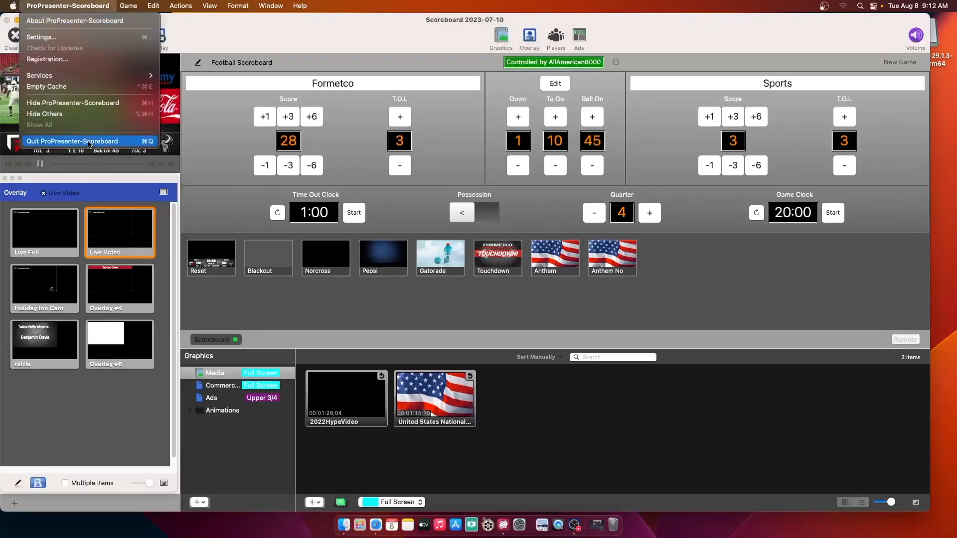
left_click(91, 143)
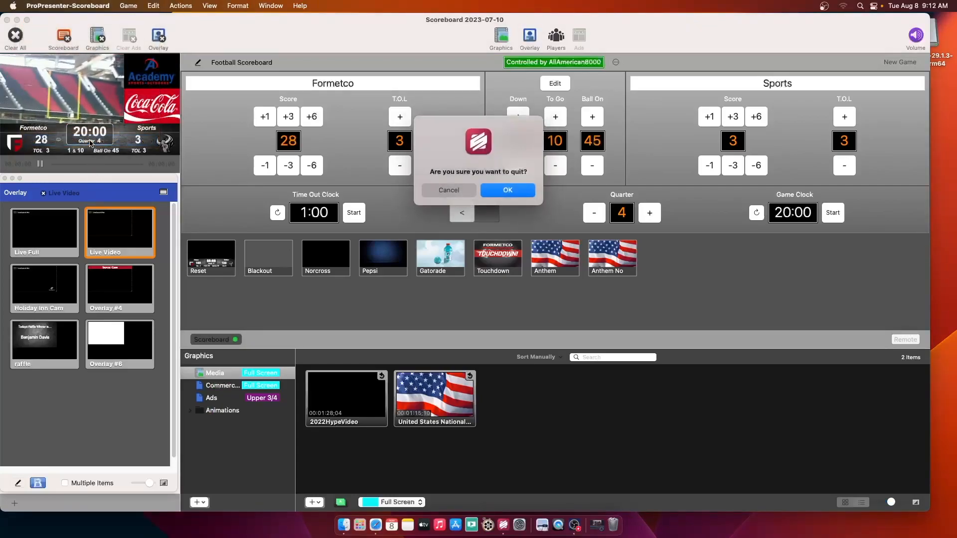
key("Return")
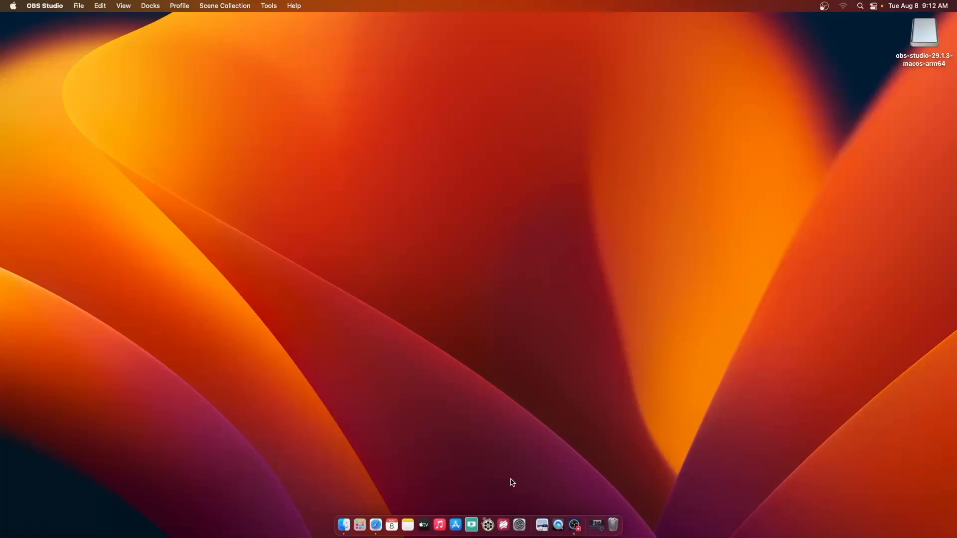
Step: Launch Media Express, check the incoming video feed in Log and Capture, and close the program
left_click(488, 526)
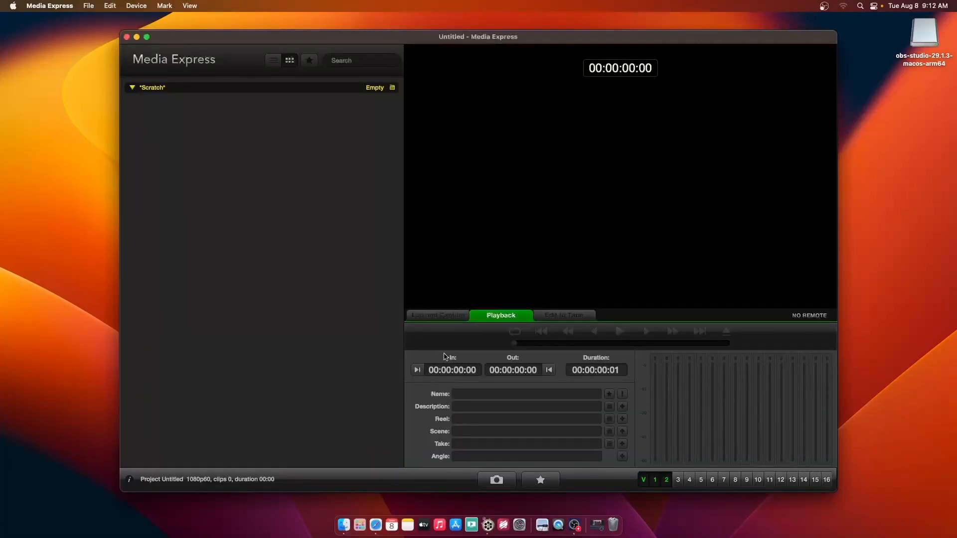
left_click(446, 316)
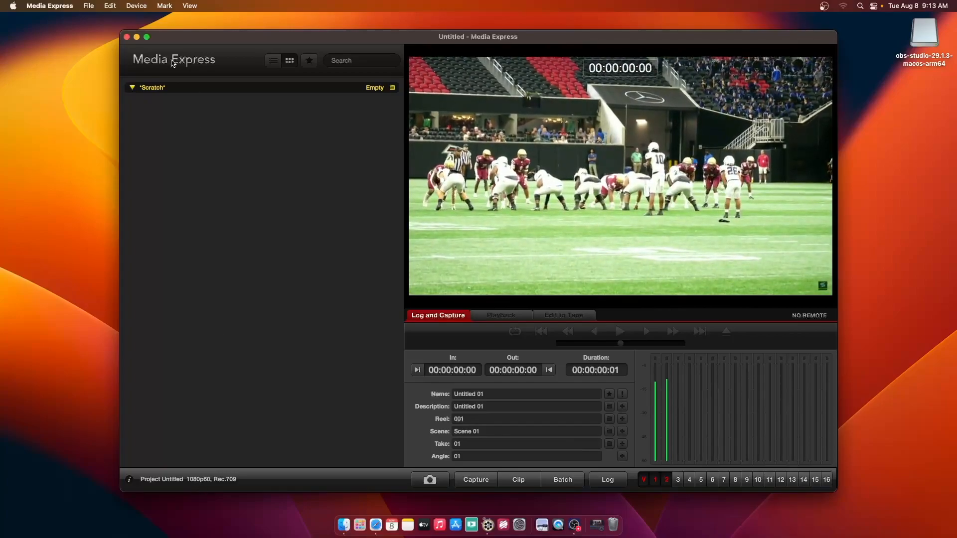
left_click(128, 35)
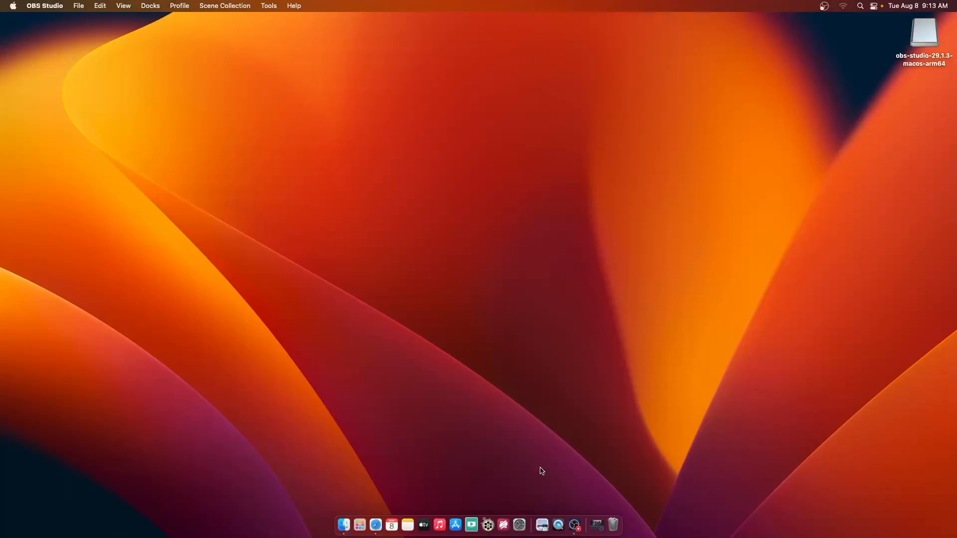
Step: Relaunch ProPresenter-Scoreboard and add a new blank overlay in the Overlay Editor
left_click(504, 528)
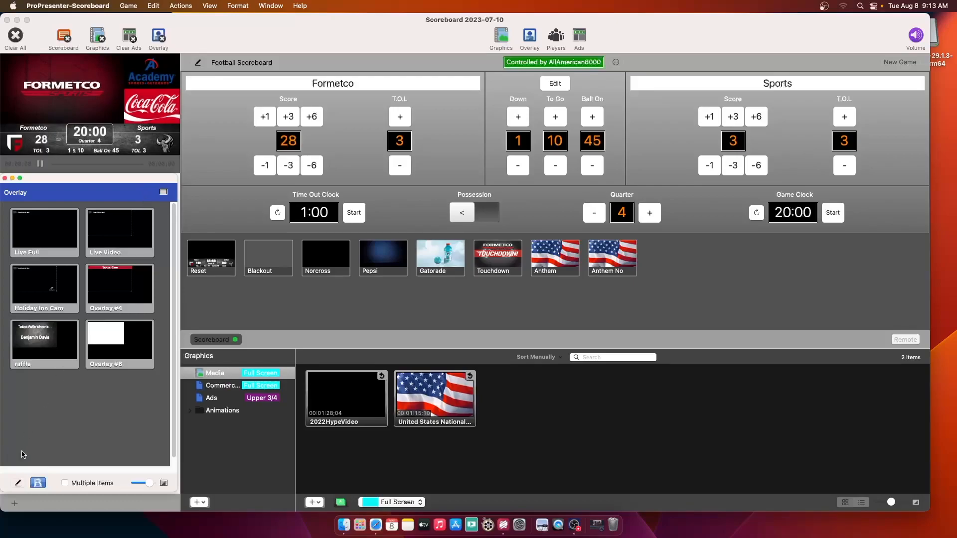
left_click(18, 484)
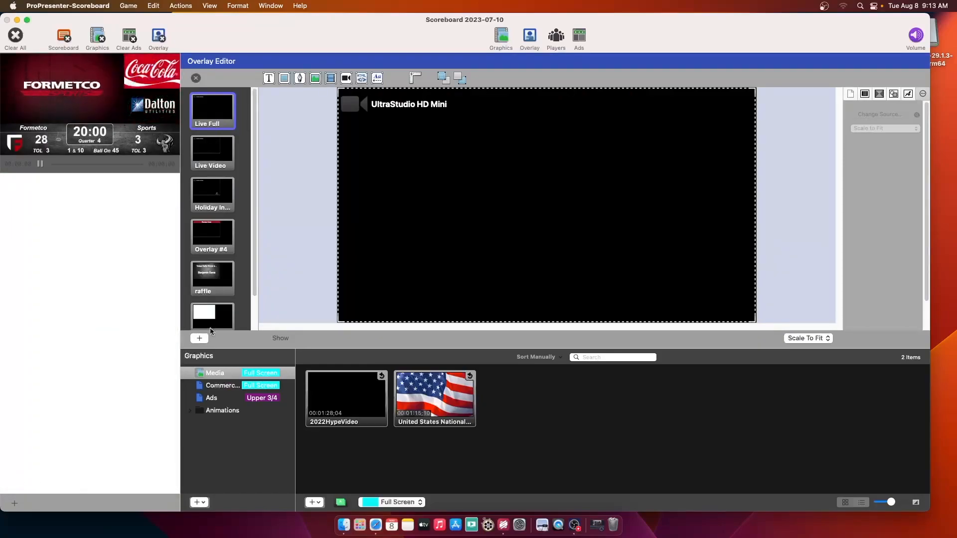
left_click(200, 338)
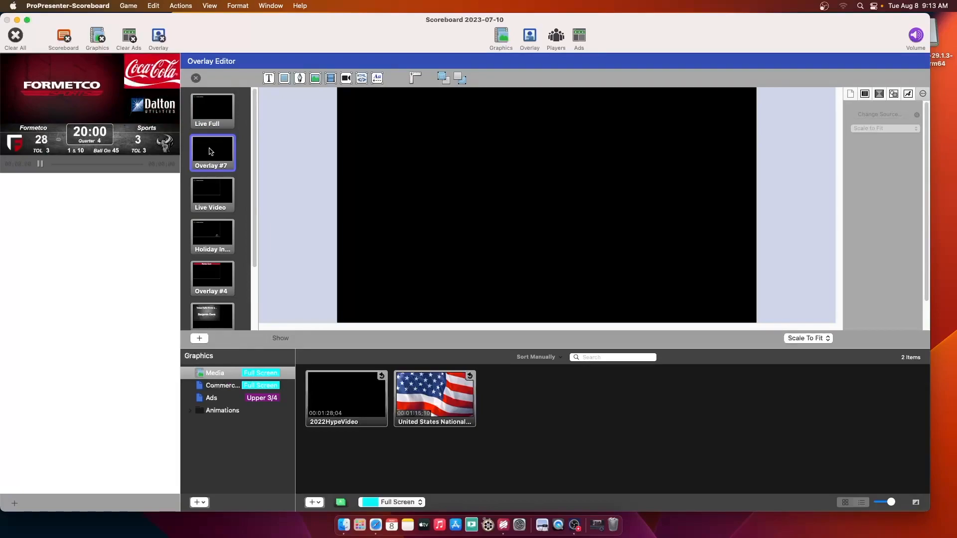
Step: Add a live video input to the new overlay using UltraStudio HD Mini at 1080p60, no audio source, and Preserve Aspect Ratio off
left_click(346, 78)
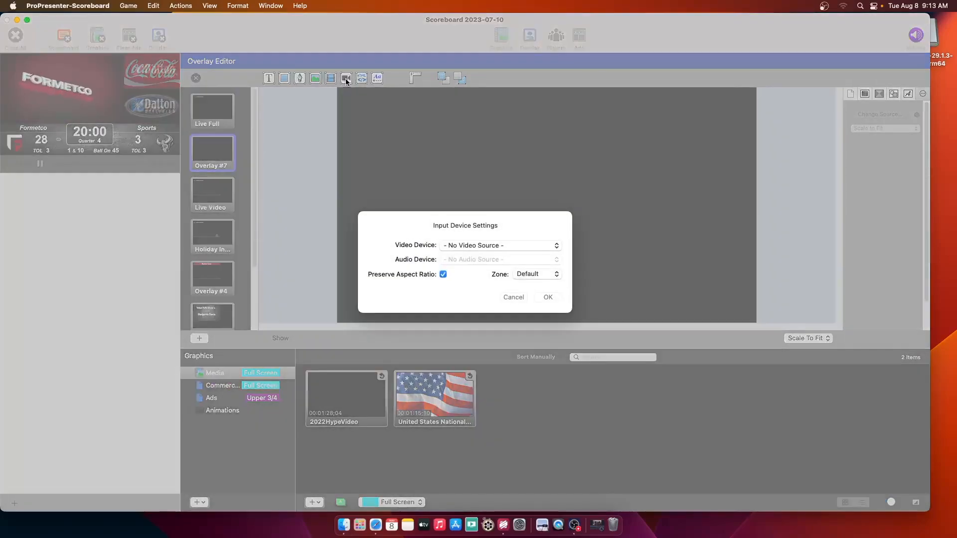
left_click(494, 247)
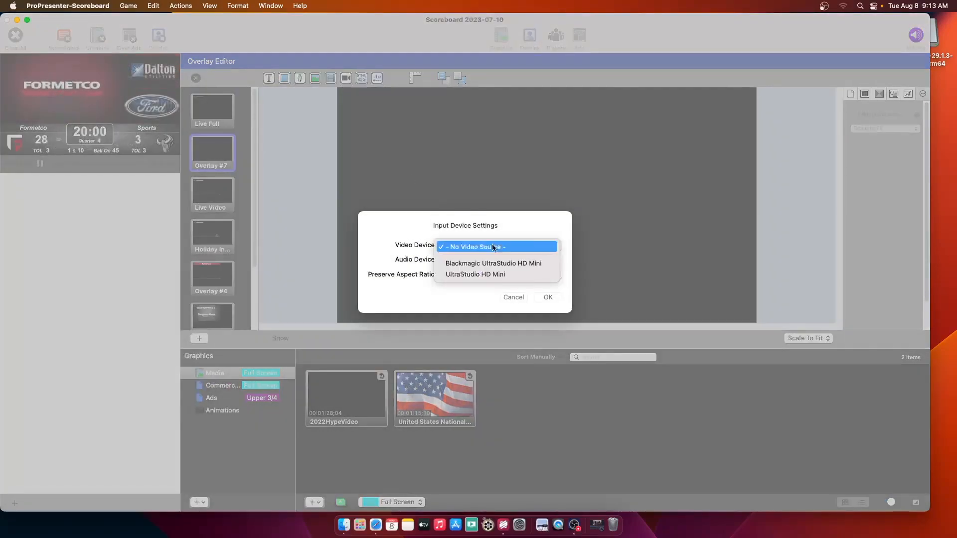
left_click(471, 274)
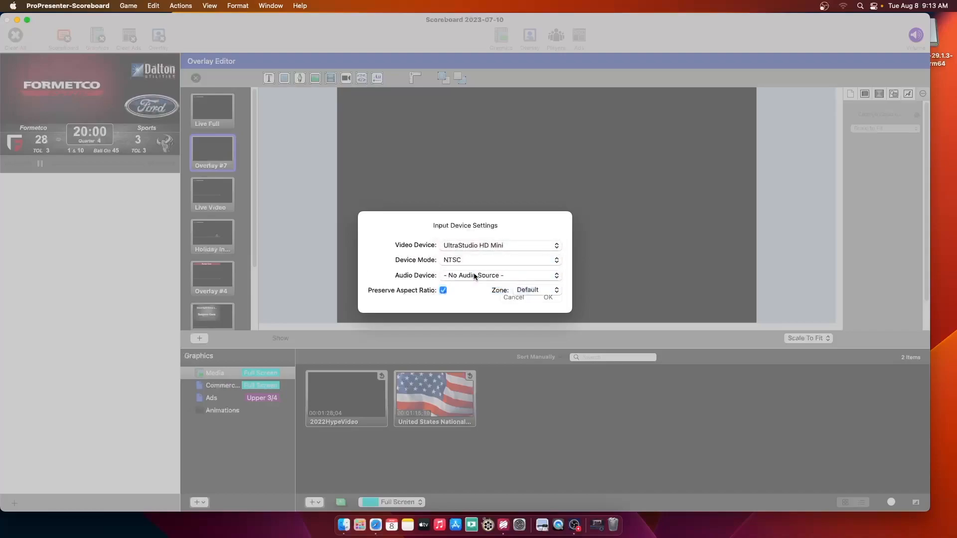
left_click(459, 261)
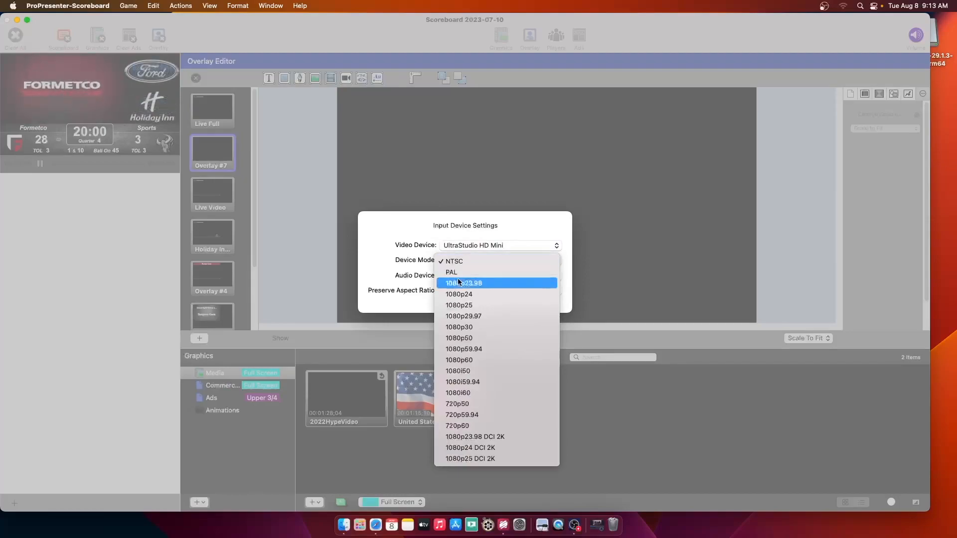
left_click(478, 360)
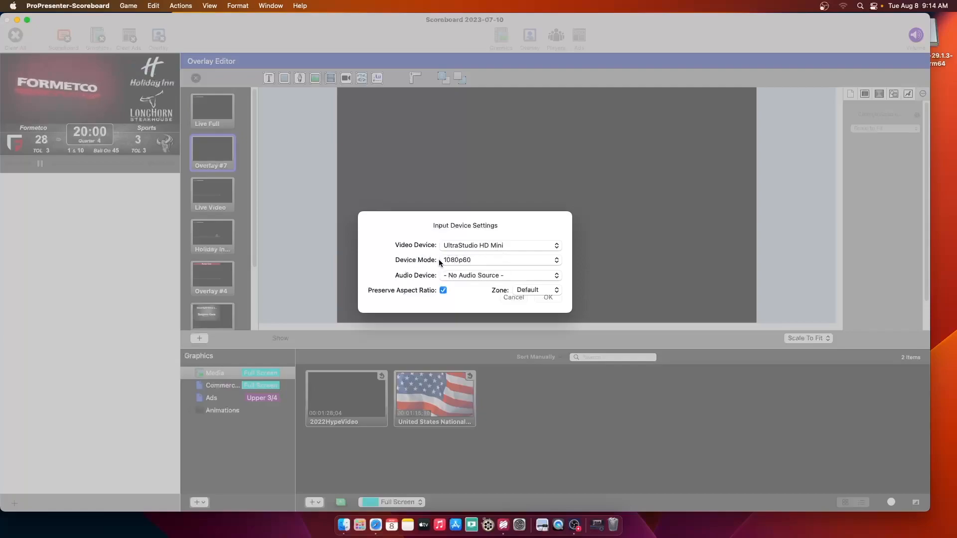
left_click(472, 277)
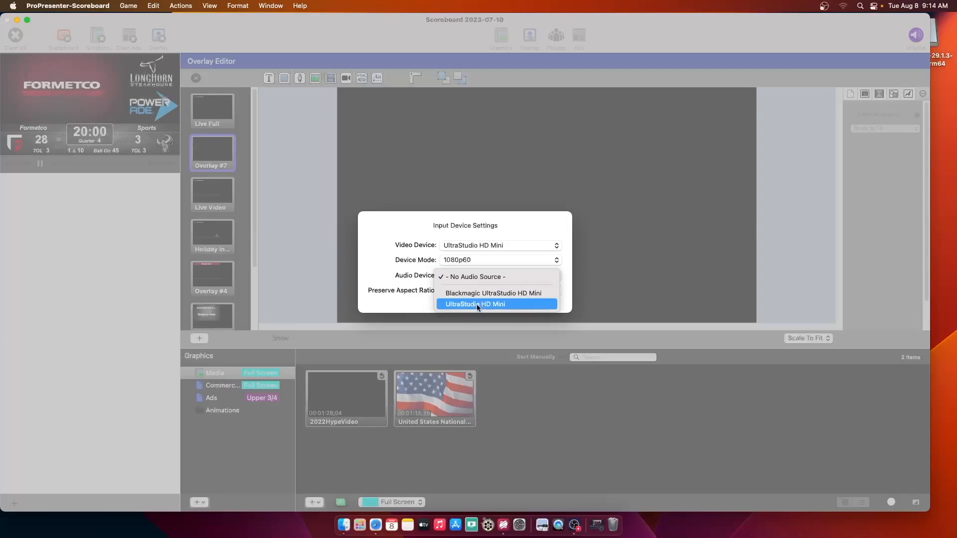
left_click(477, 278)
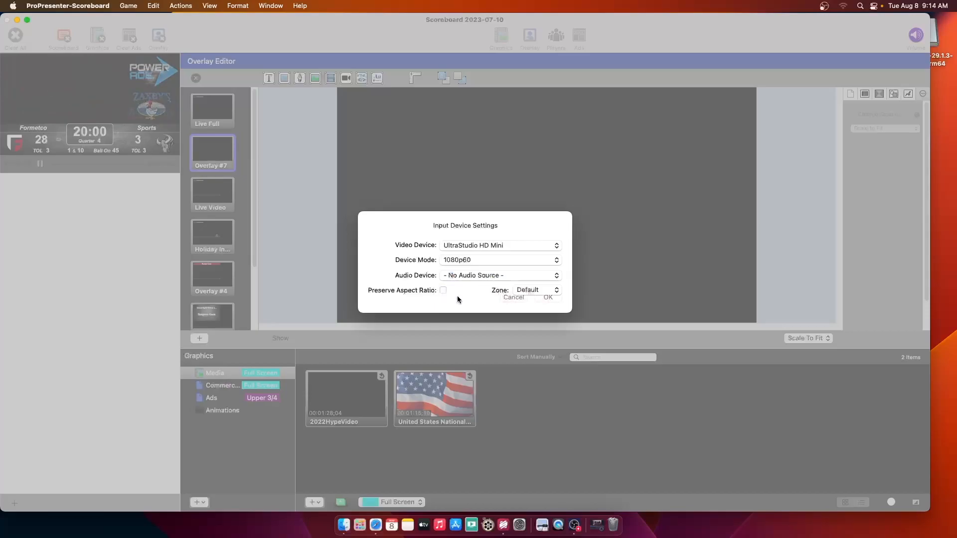
left_click(549, 298)
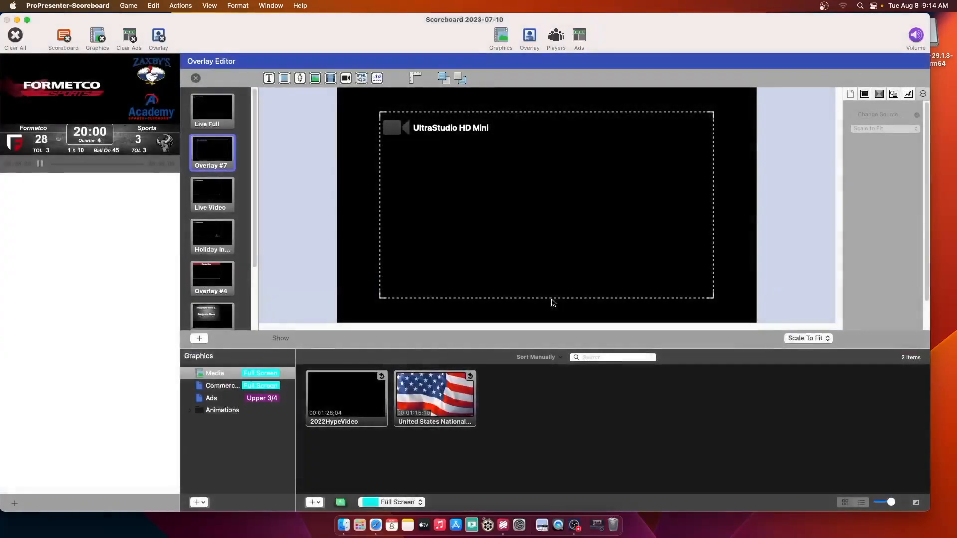
Step: Position the live video element at X 0 and Y 0 on the overlay canvas
left_click(526, 287)
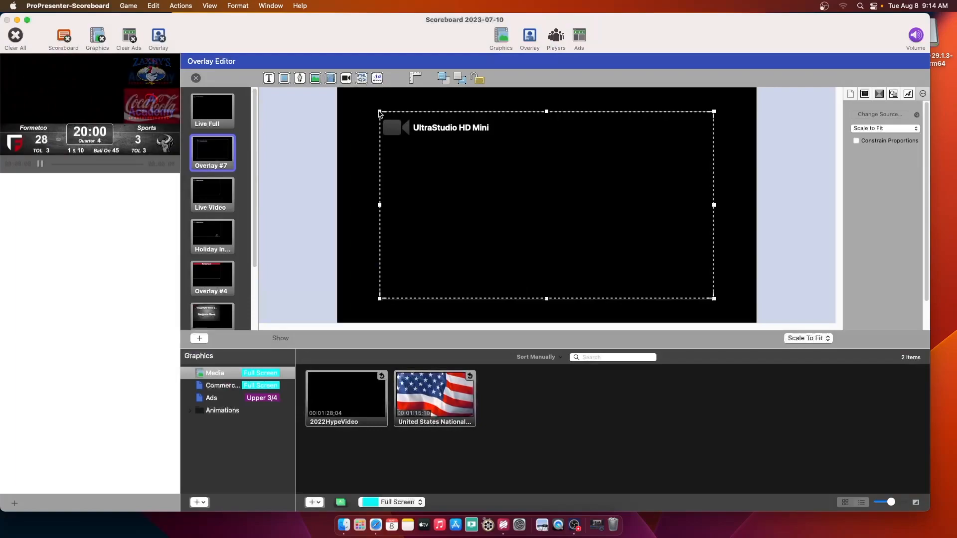
left_click_drag(378, 110, 380, 112)
left_click(891, 95)
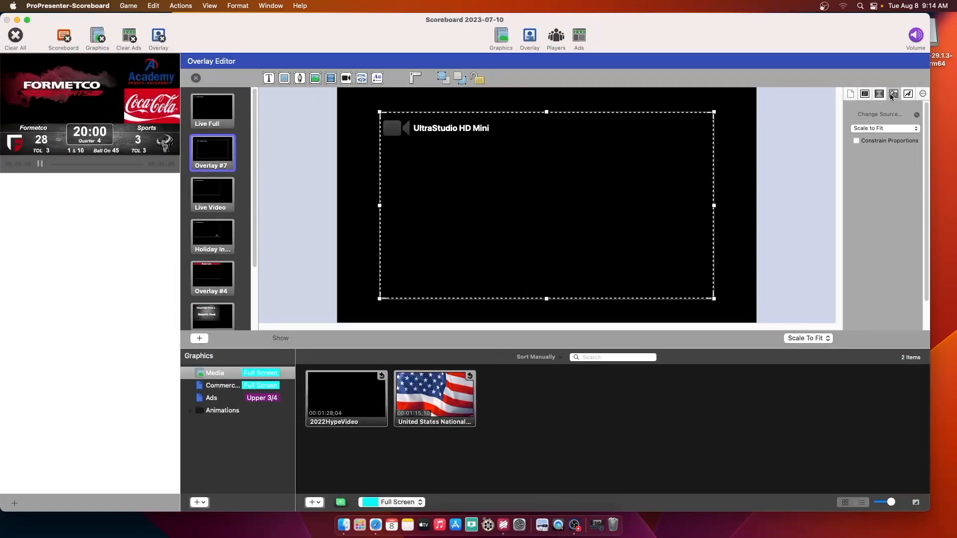
double_click(876, 117)
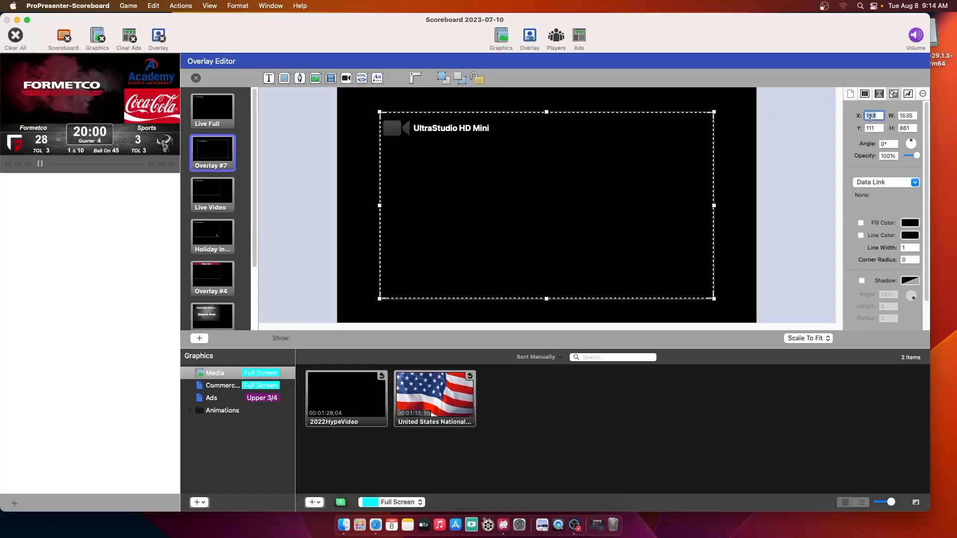
type("0")
key("Return")
double_click(870, 128)
type("0")
key("Return")
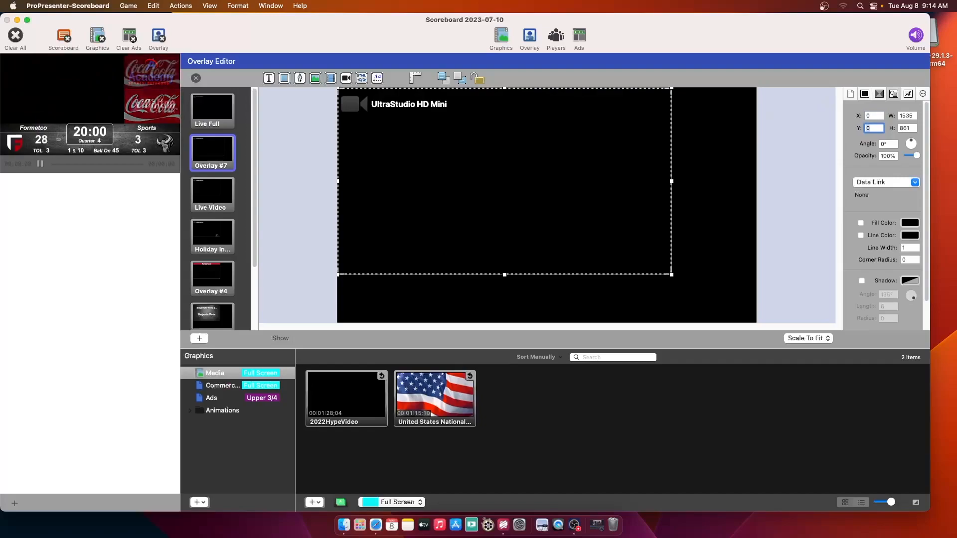
Step: Set the live video element's size to 1920 wide by 1080 high
double_click(902, 115)
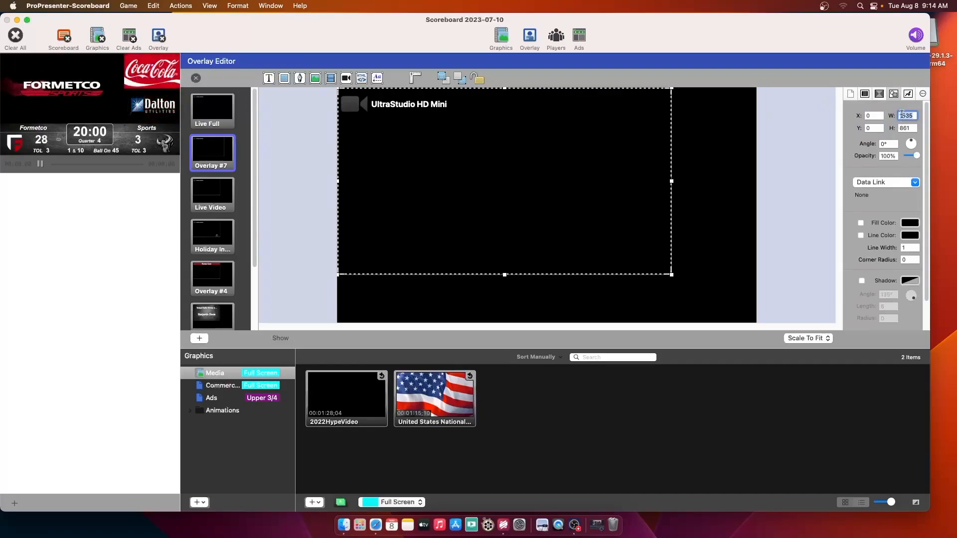
type("1920")
key("Return")
left_click(913, 128)
double_click(913, 128)
type("1080")
key("Return")
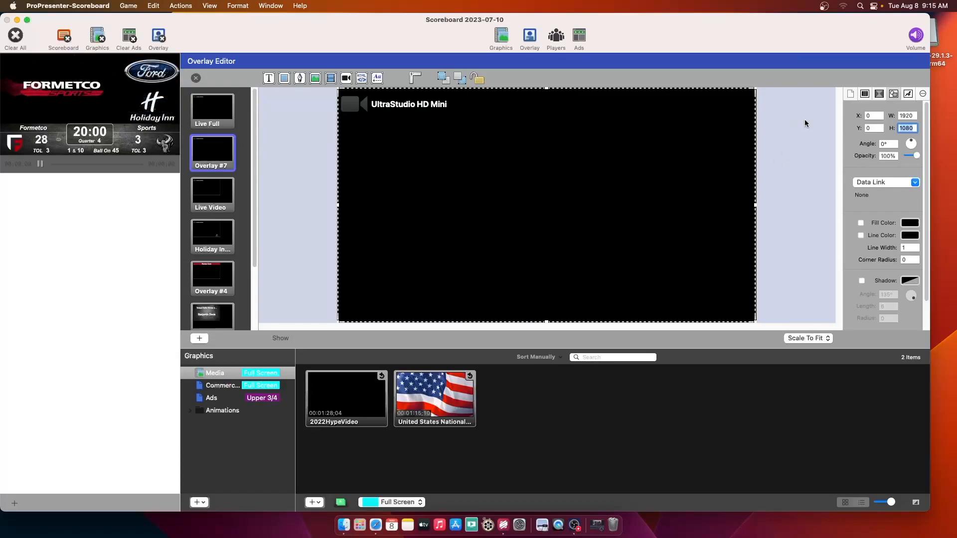
Step: Set the live video element's scaling to Stretch to Fill
left_click(924, 95)
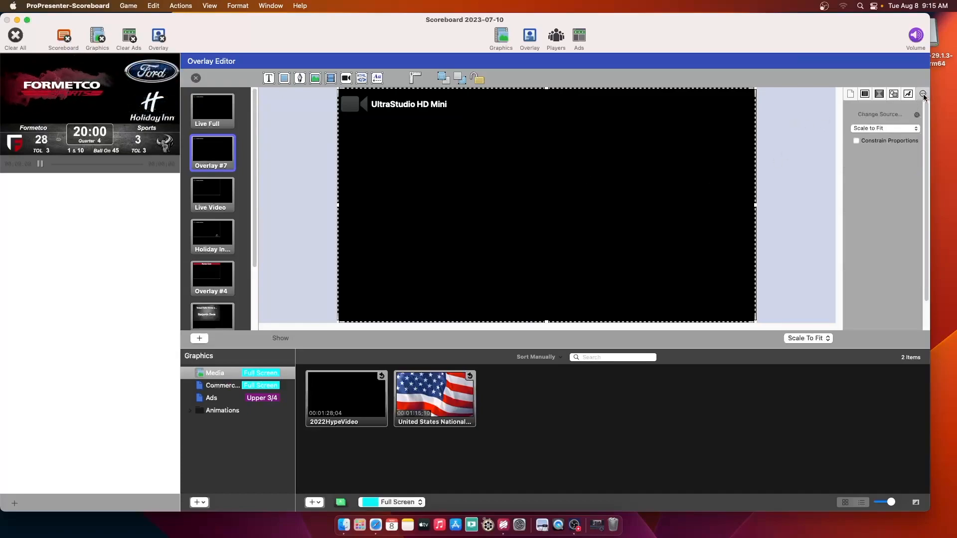
left_click(873, 129)
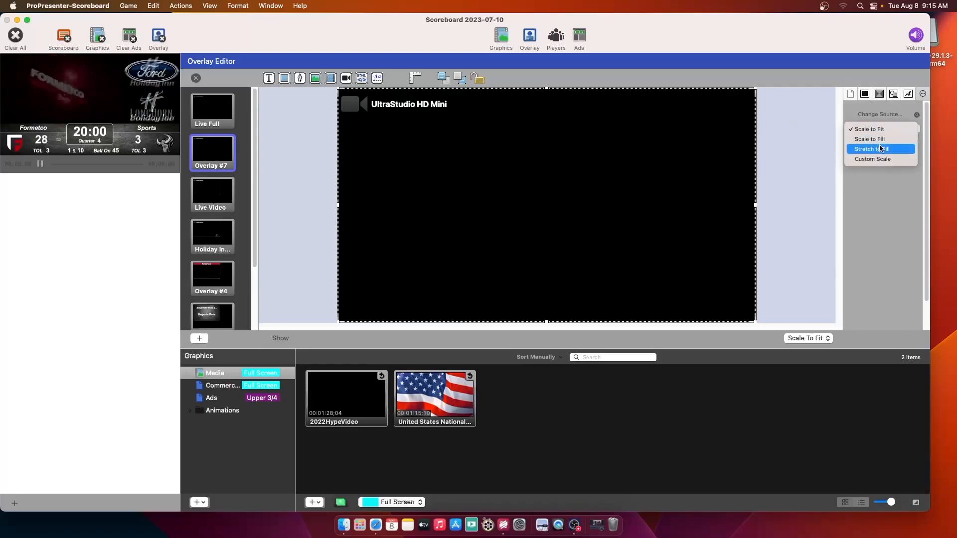
left_click(877, 149)
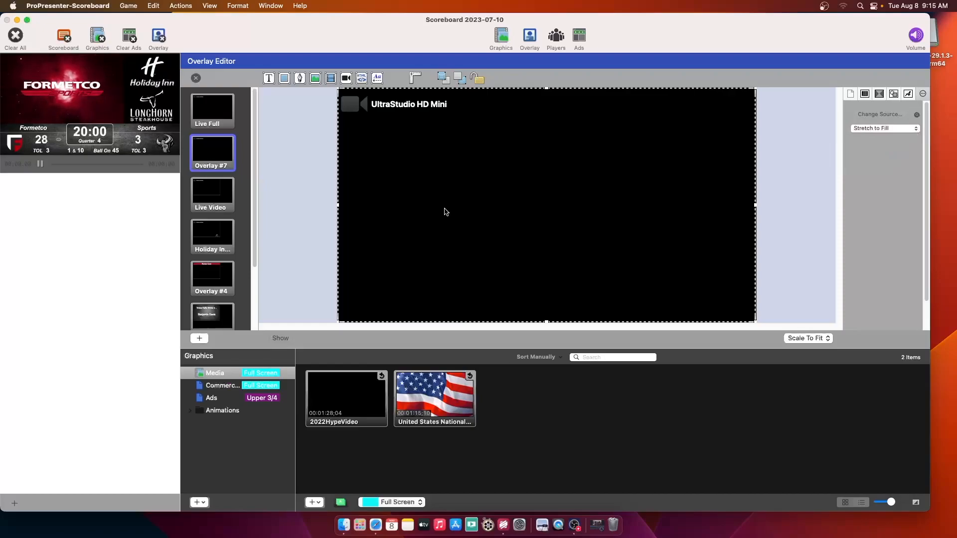
Step: Close the Overlay Editor and put the new full-screen video overlay live
left_click(195, 78)
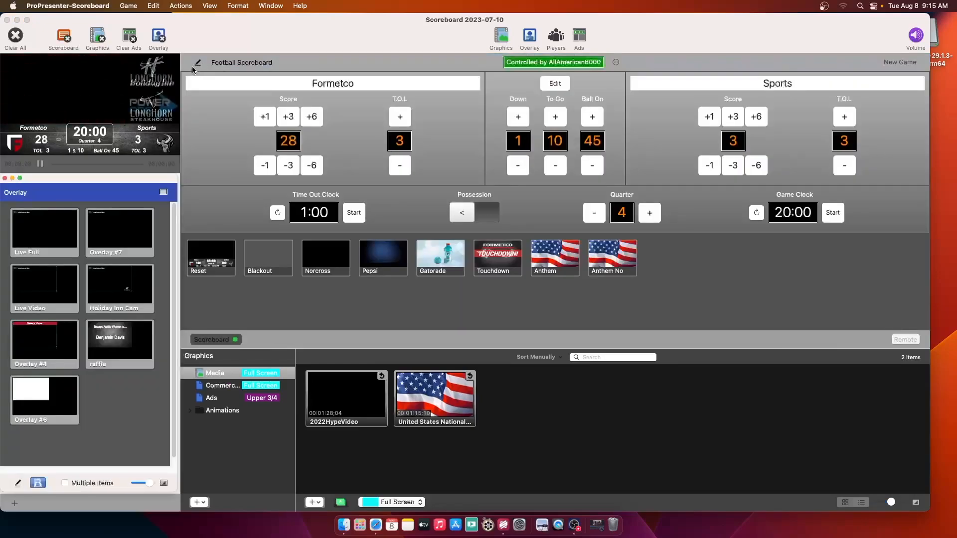
left_click(118, 240)
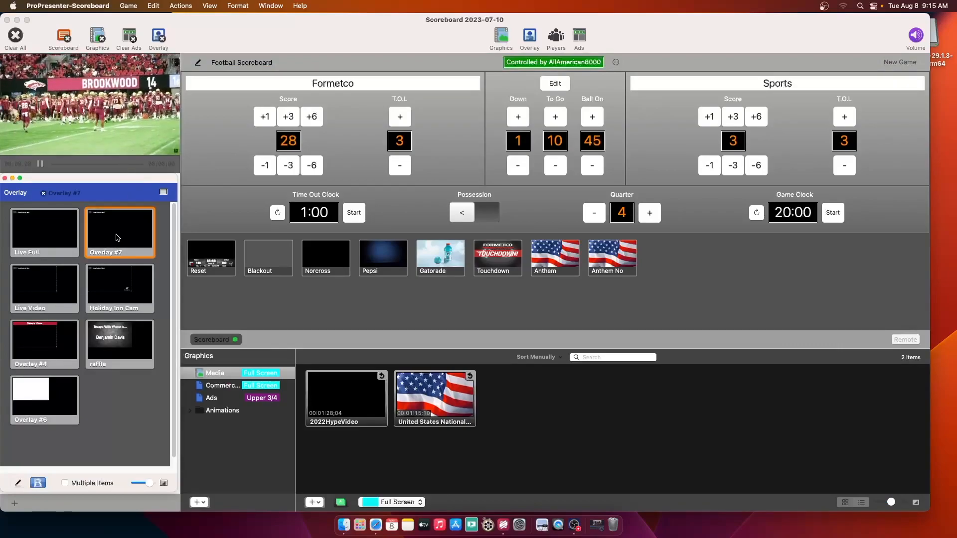